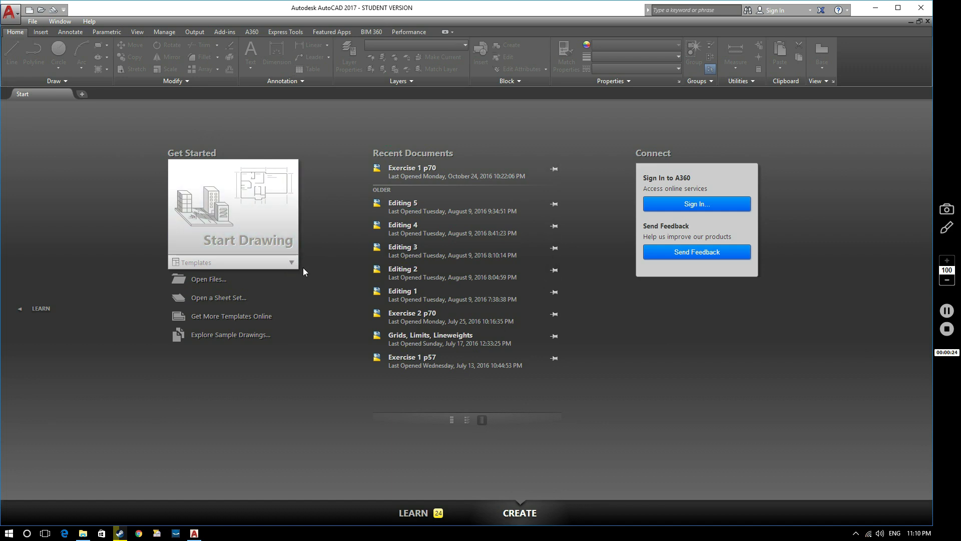
- Create a new drawing from the acadISO -Named Plot Styles.dwt template
left_click(277, 265)
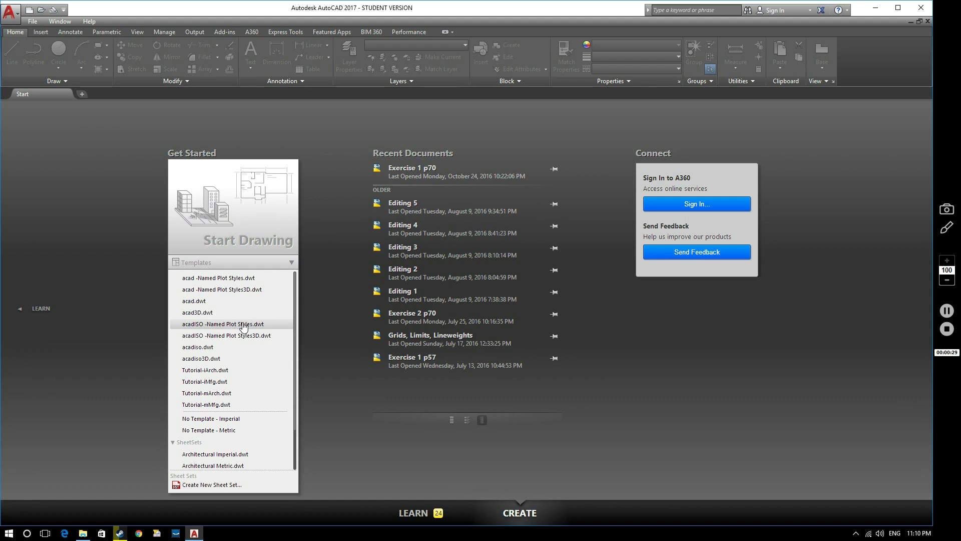
left_click(261, 326)
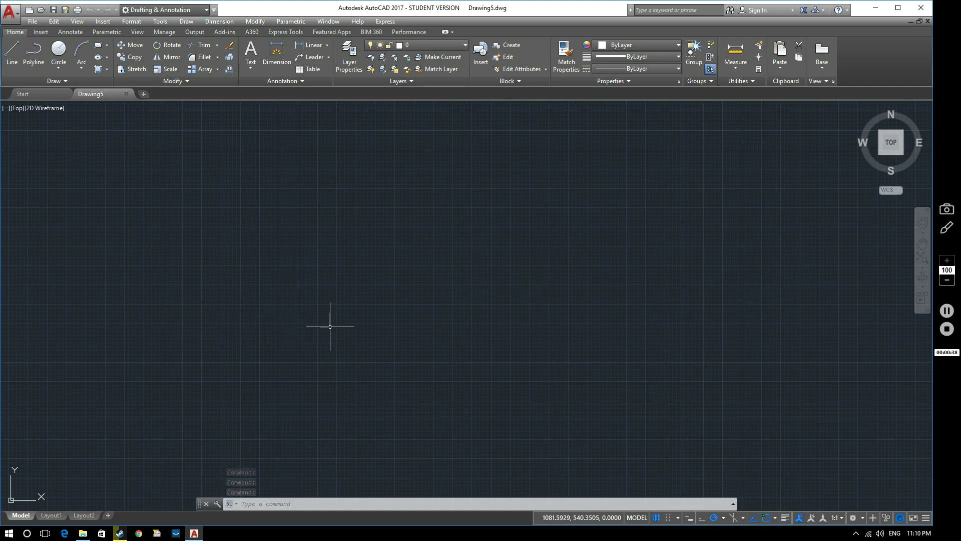
left_click(66, 478)
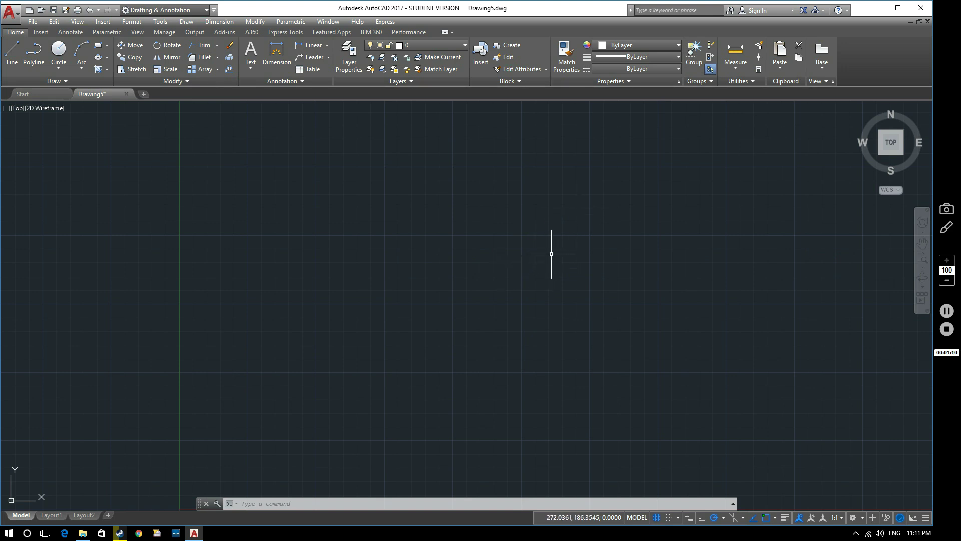
scroll(550, 254, "down", 2)
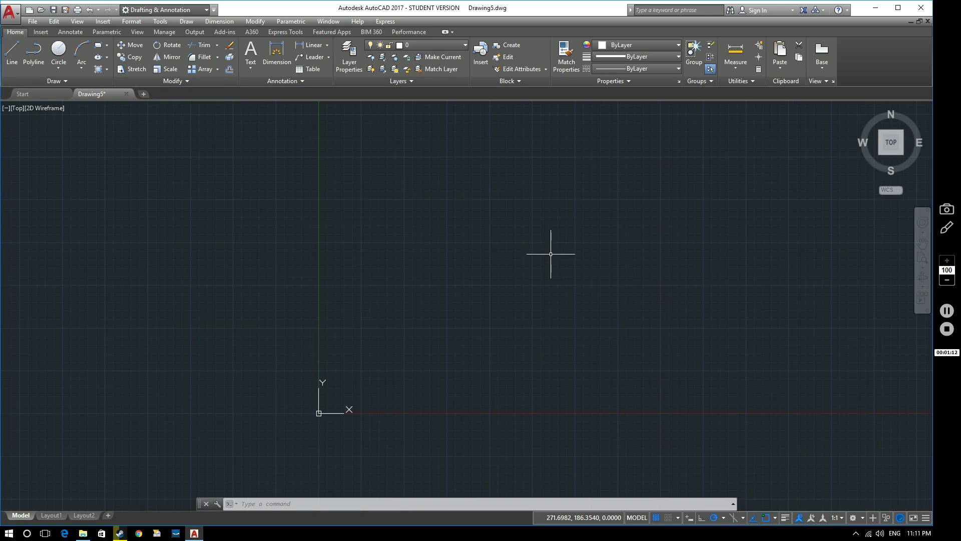
scroll(550, 254, "down", 2)
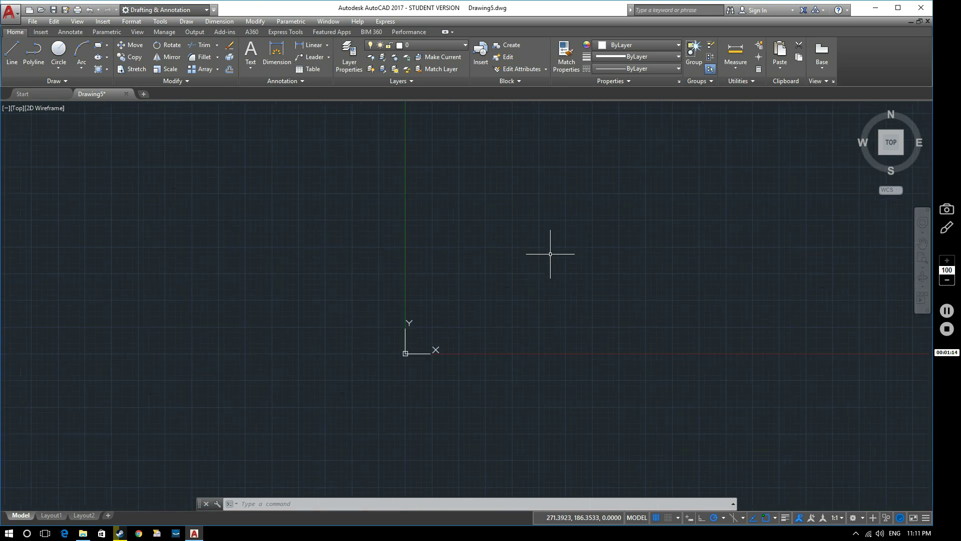
scroll(550, 253, "up", 4)
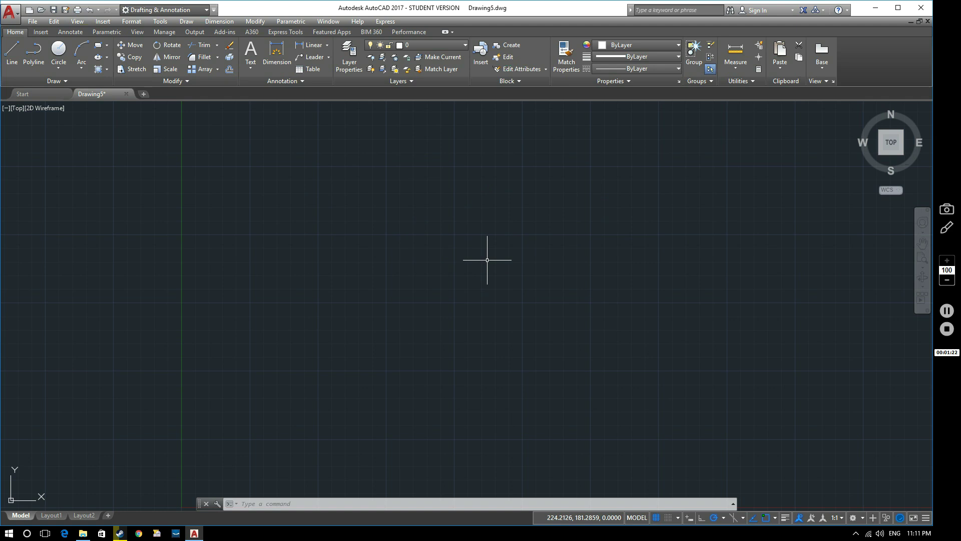
mouse_move(487, 260)
middle_mouse_down()
mouse_move(479, 231)
mouse_move(279, 253)
mouse_move(573, 284)
mouse_move(485, 155)
mouse_move(500, 261)
mouse_move(449, 158)
mouse_move(513, 230)
mouse_move(434, 223)
mouse_move(461, 254)
middle_mouse_up()
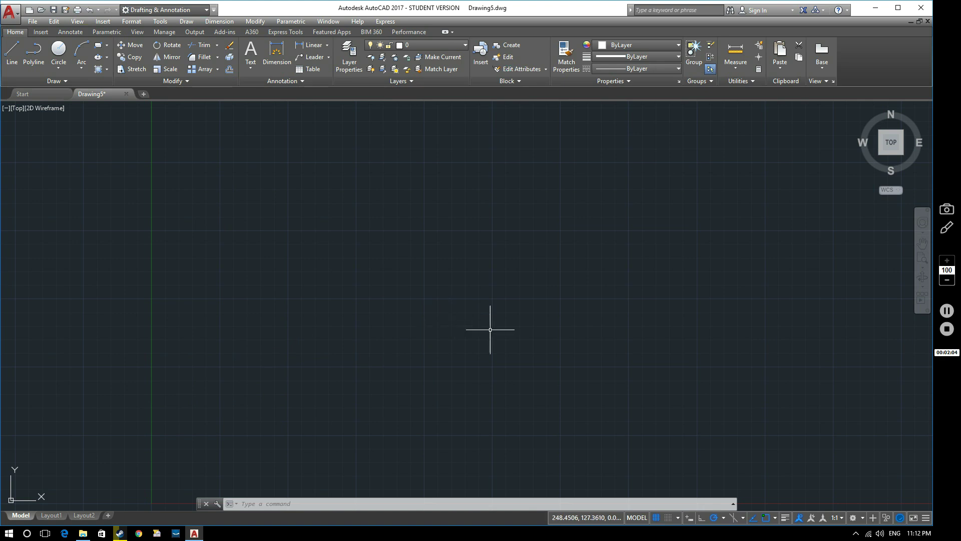
- Pan the view up and right so the UCS origin and axes sit near the lower left
middle_click_drag(195, 405, 287, 309)
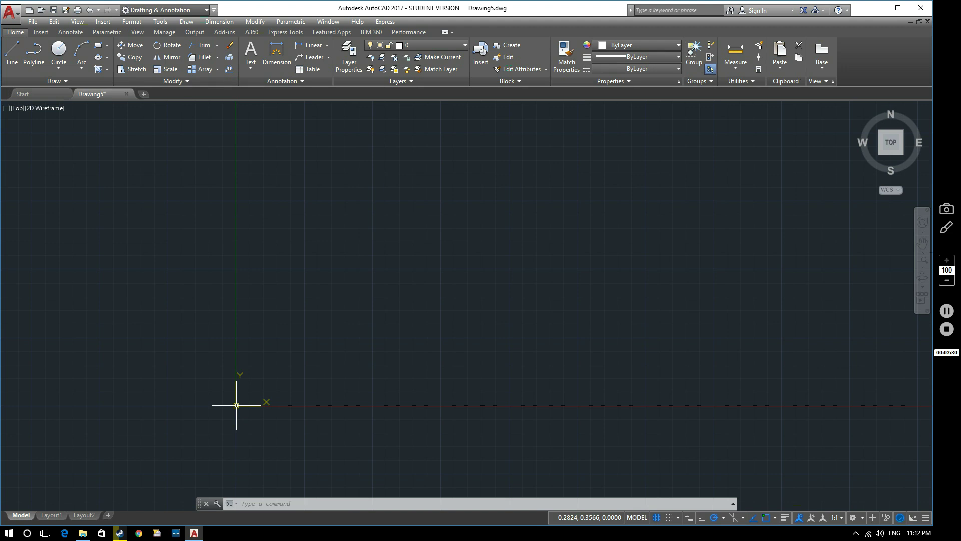
middle_click_drag(439, 268, 411, 293)
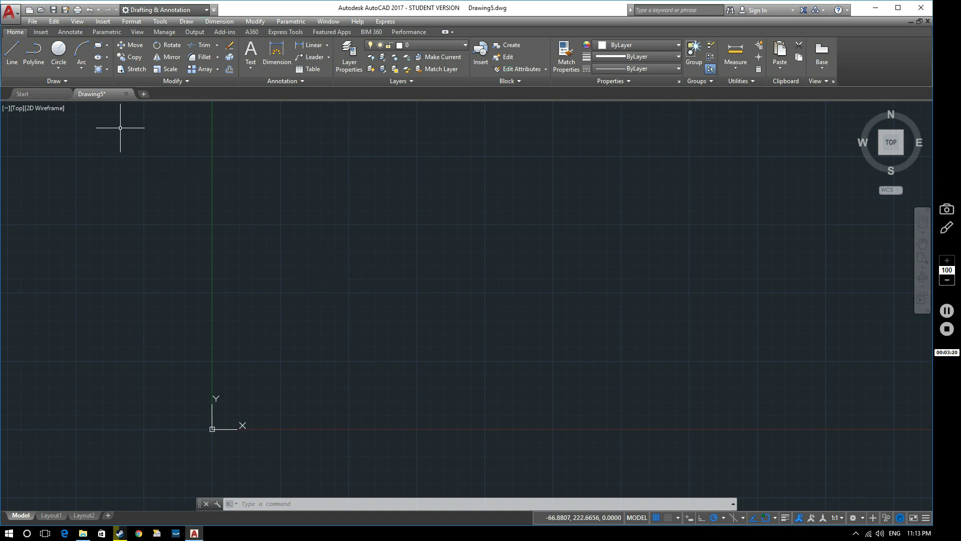
- Start the Line tool from the Draw panel to draw from the origin
left_click(12, 51)
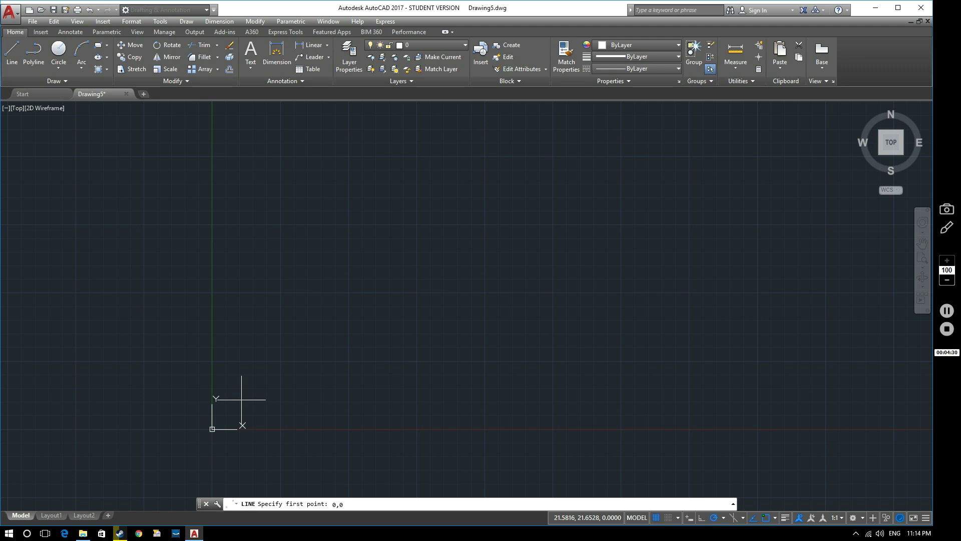
- Accept 0,0 as the line's first point and enter 50,0 as the next point
key("Return")
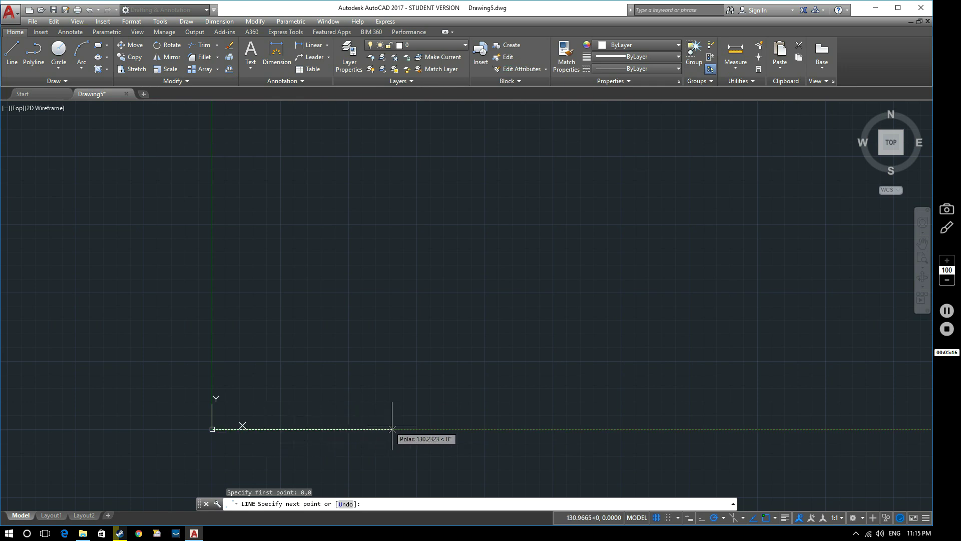
type("50")
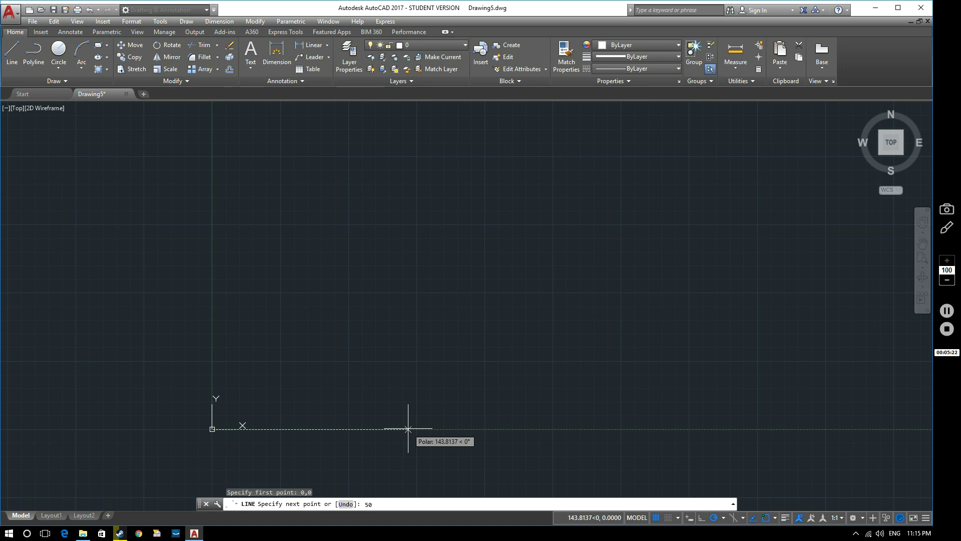
type(",0")
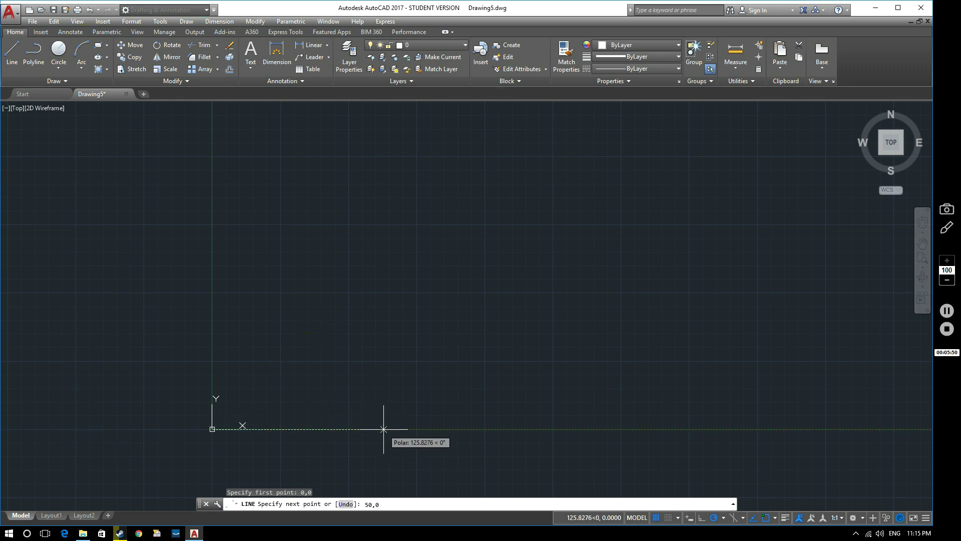
- Finish the bottom edge at 50,0, then draw the right side up to 50,30
key("Return")
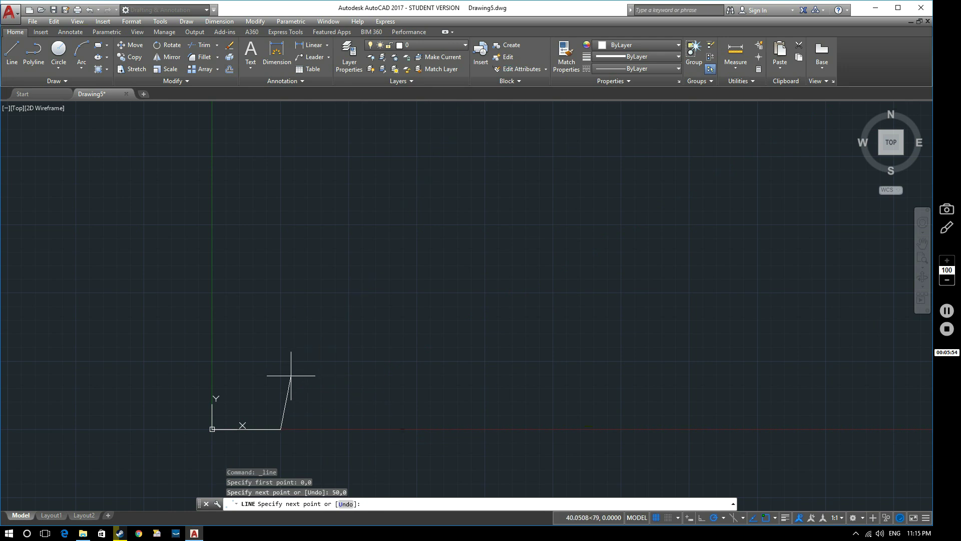
scroll(294, 371, "up", 2)
mouse_move(277, 387)
middle_mouse_down()
mouse_move(368, 301)
mouse_move(492, 270)
middle_mouse_up()
scroll(540, 266, "up", 2)
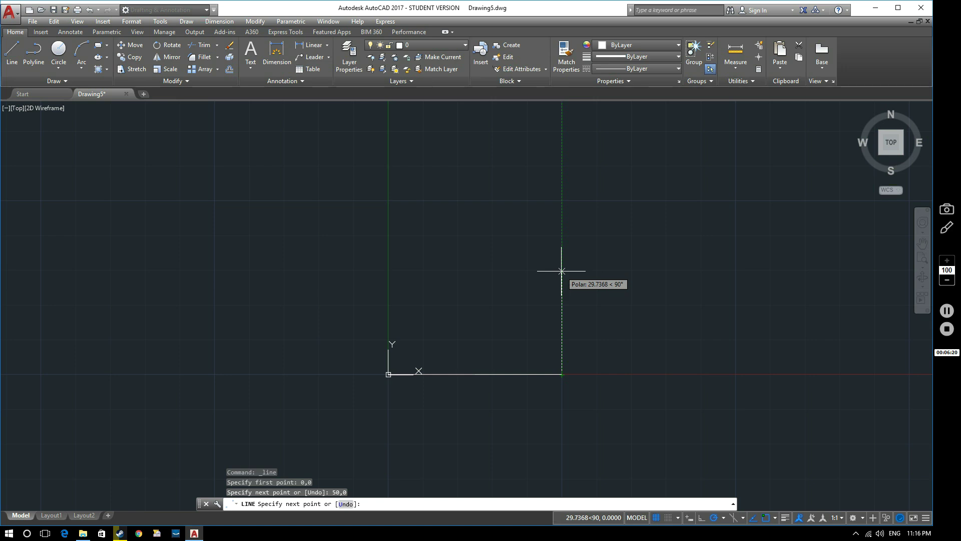
type("30")
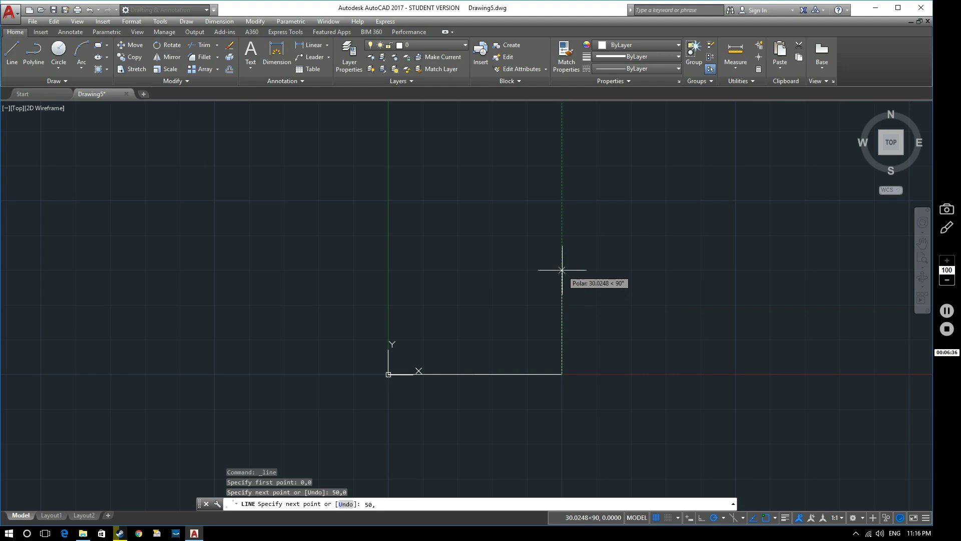
type("30")
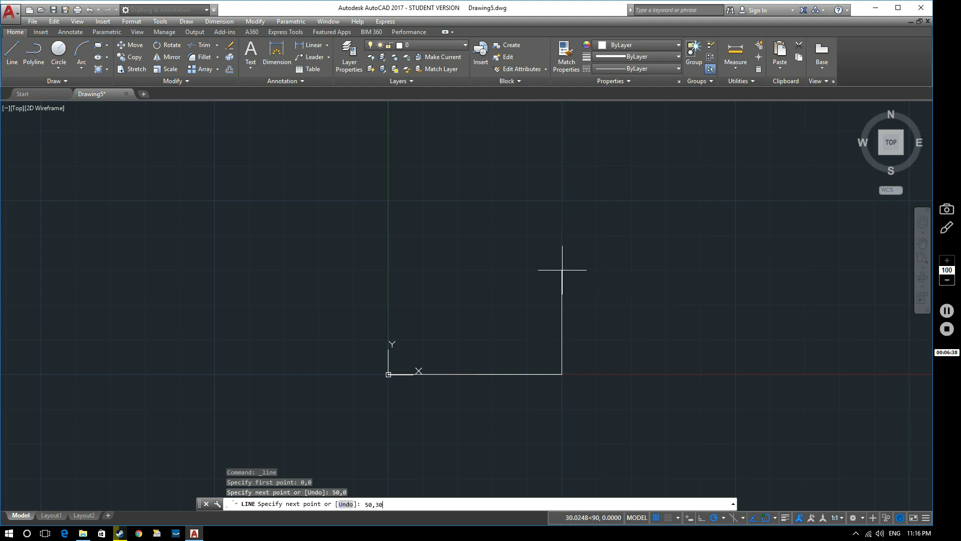
key("Return")
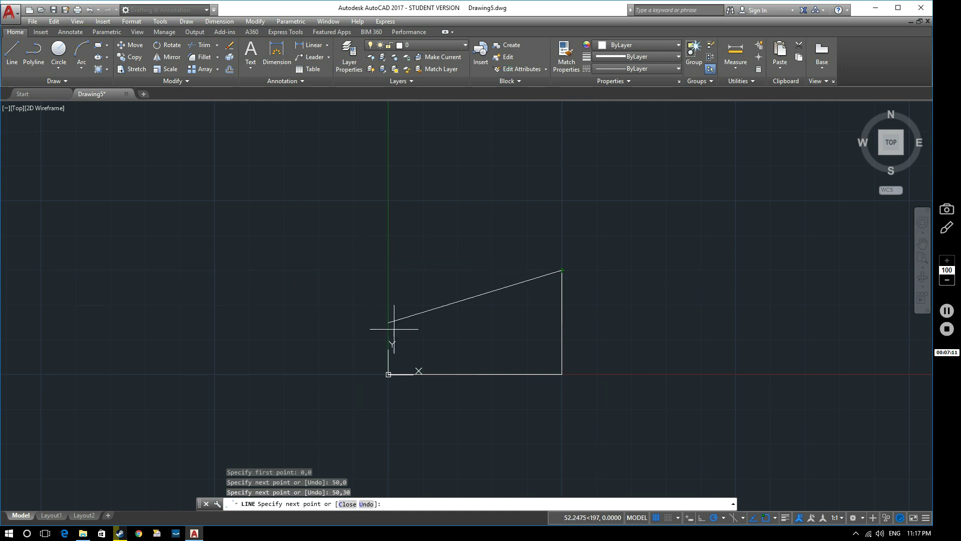
left_click(717, 518)
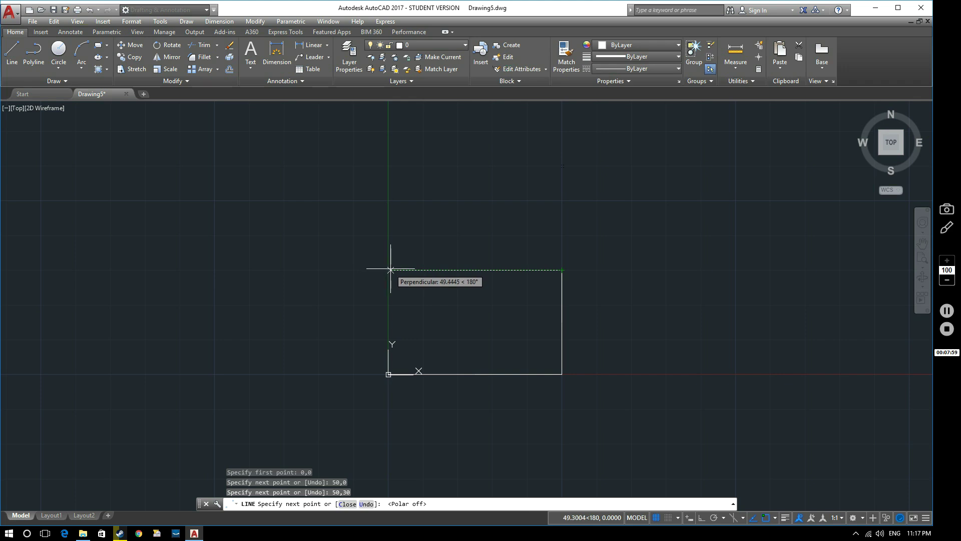
- Draw the top edge from the 50,30 corner to 0,30
type("0,")
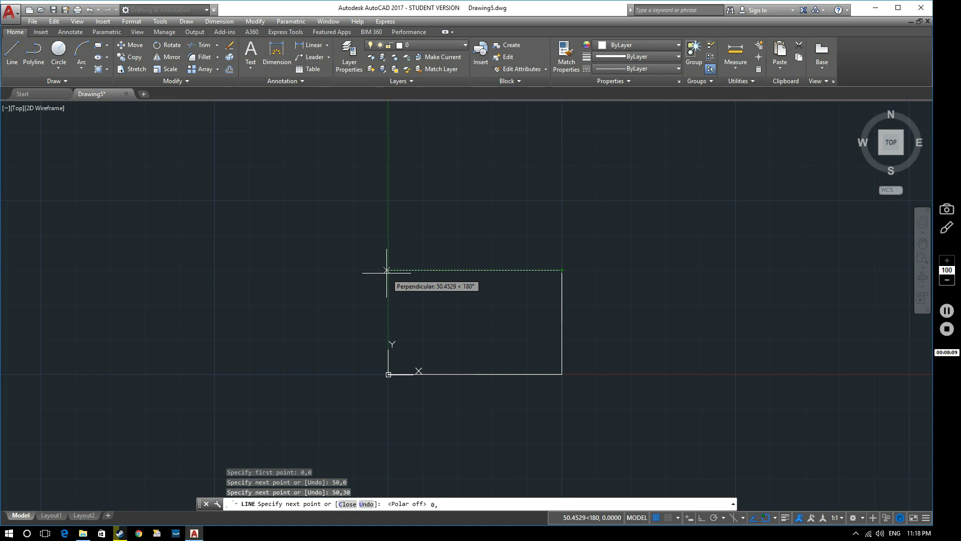
type("30")
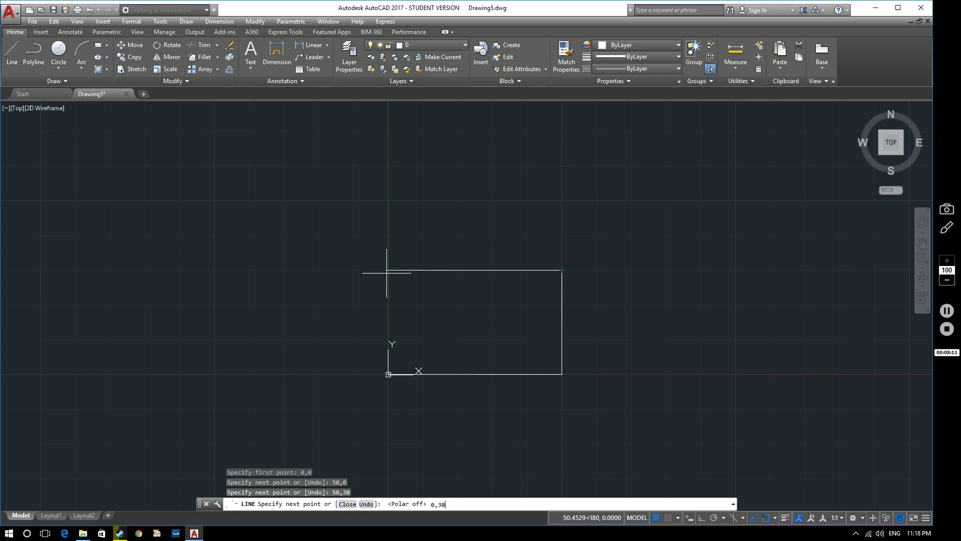
key("Return")
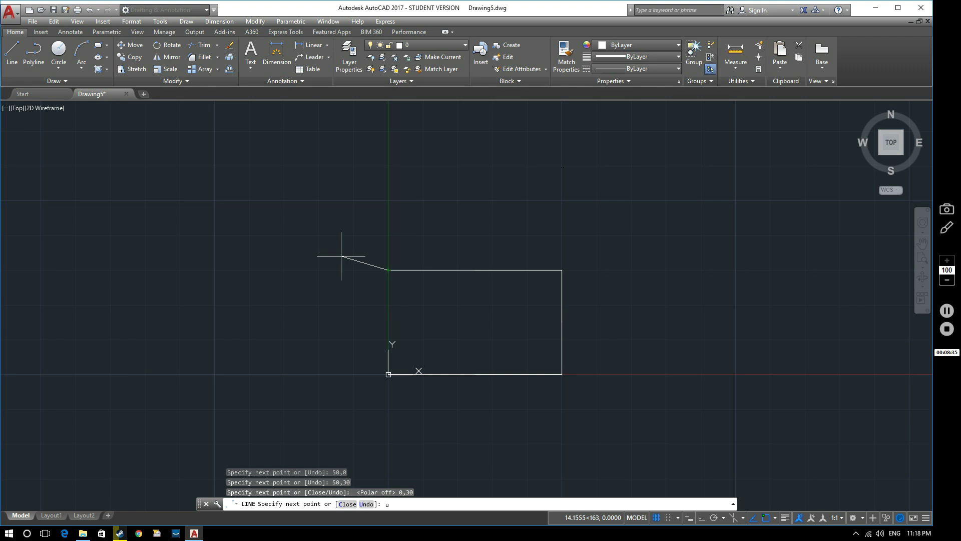
- Undo the top edge and redraw it ending exactly at 0,30
key("Return")
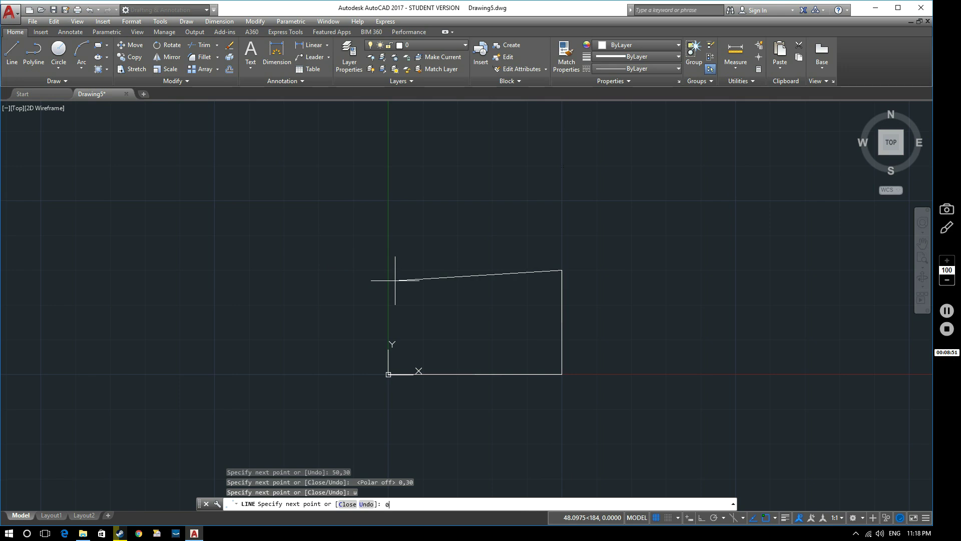
key("Return")
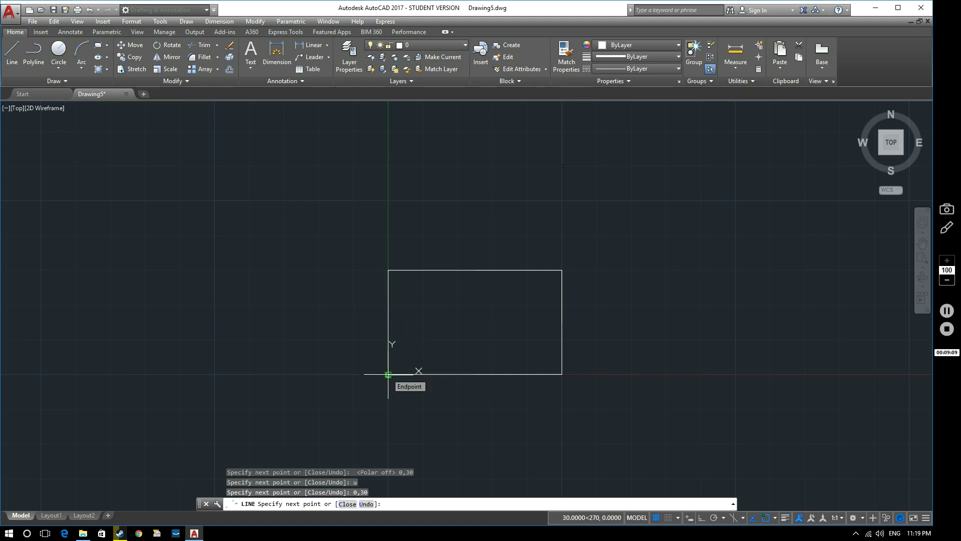
- Draw the left edge back to 0,0 and end the Line command
type("0,0")
key("Return")
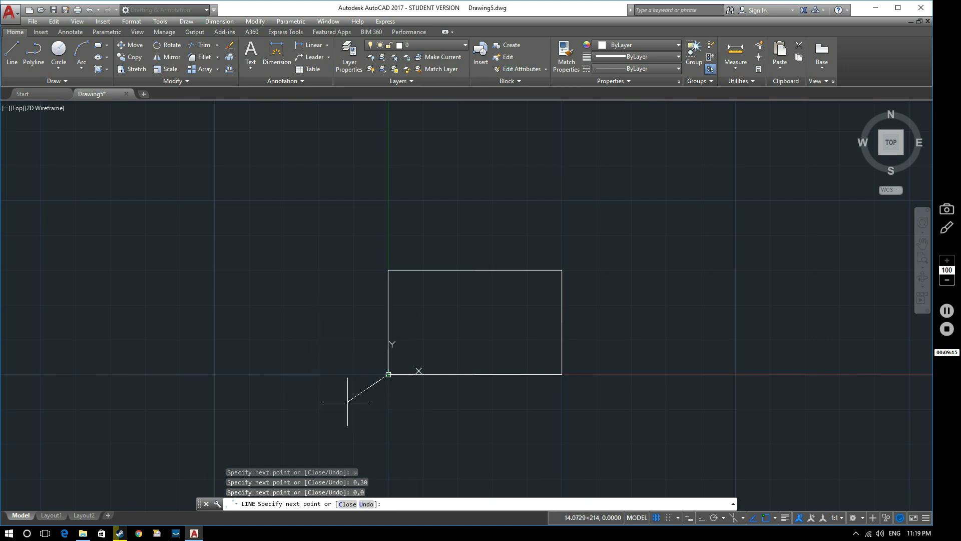
key("Return")
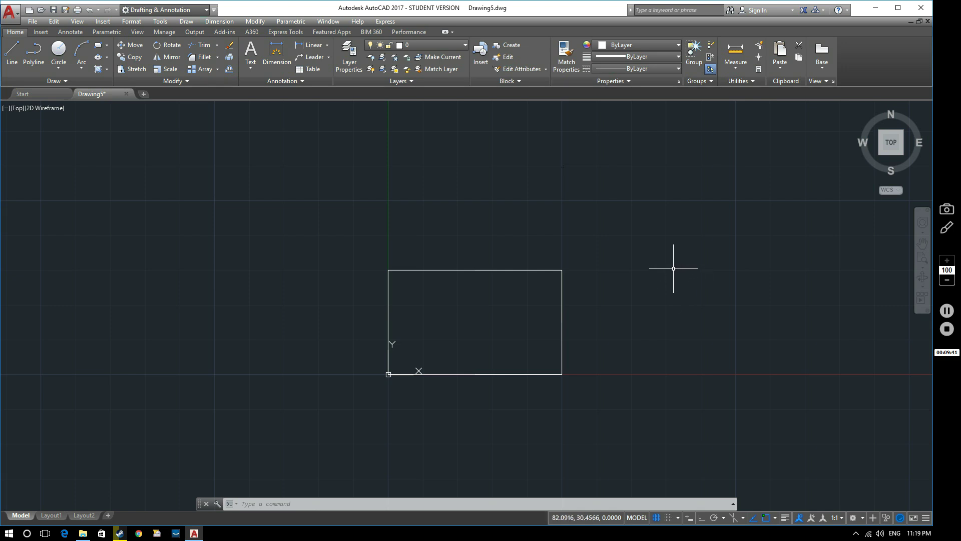
type("l")
key("Return")
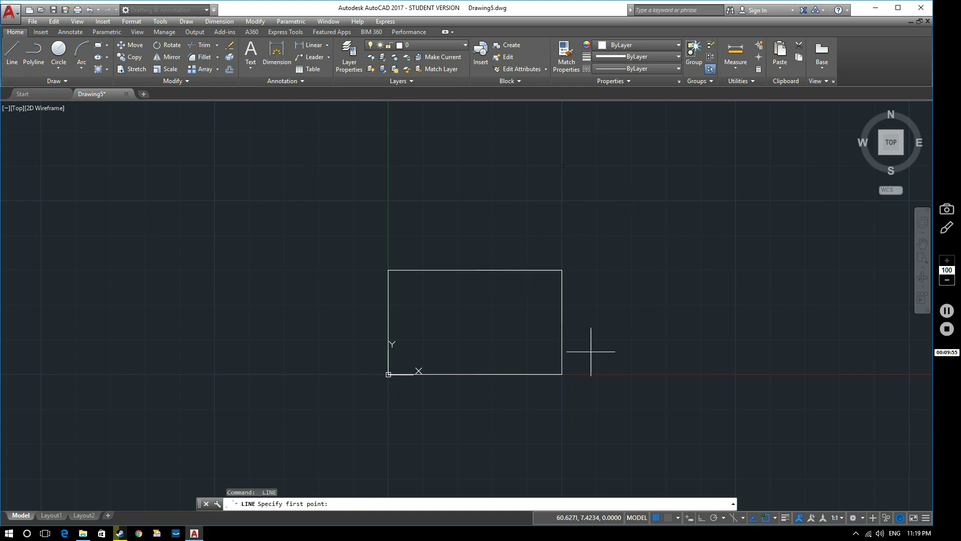
key("Escape")
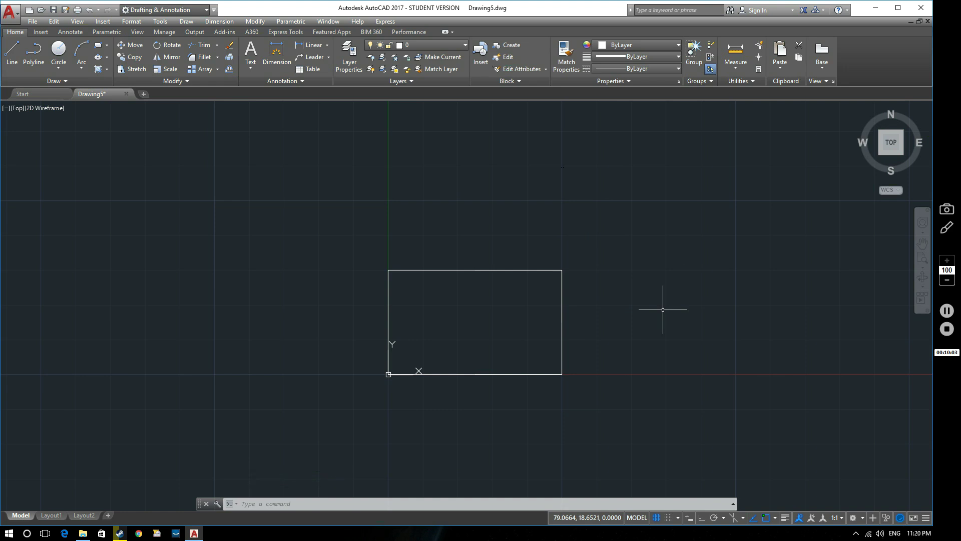
type("1i")
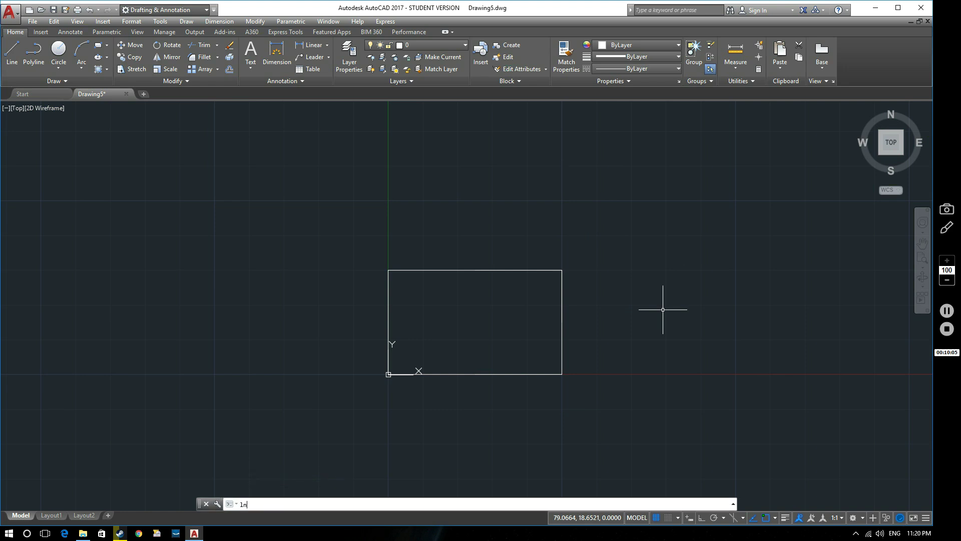
type("ne")
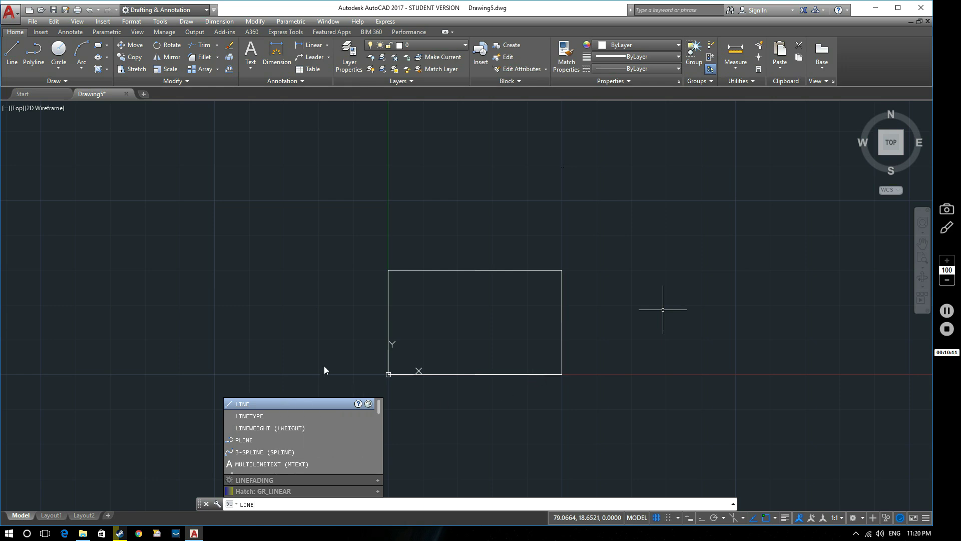
key("Return")
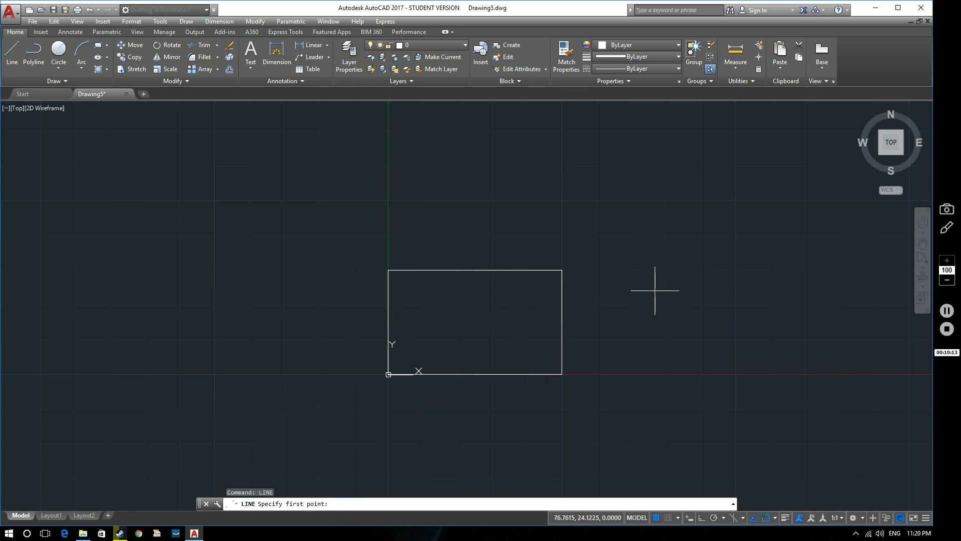
left_click(655, 291)
left_click(795, 298)
key("Escape")
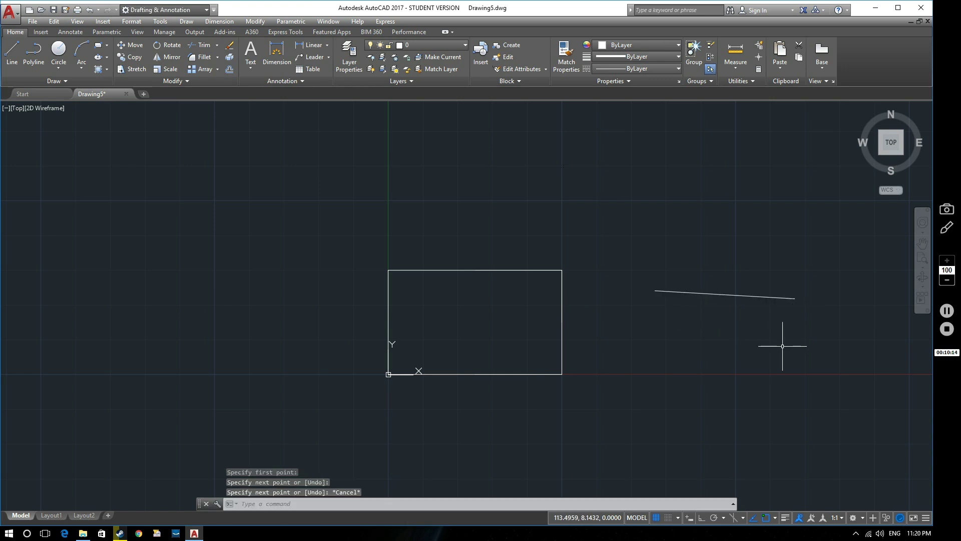
key("ctrl+z")
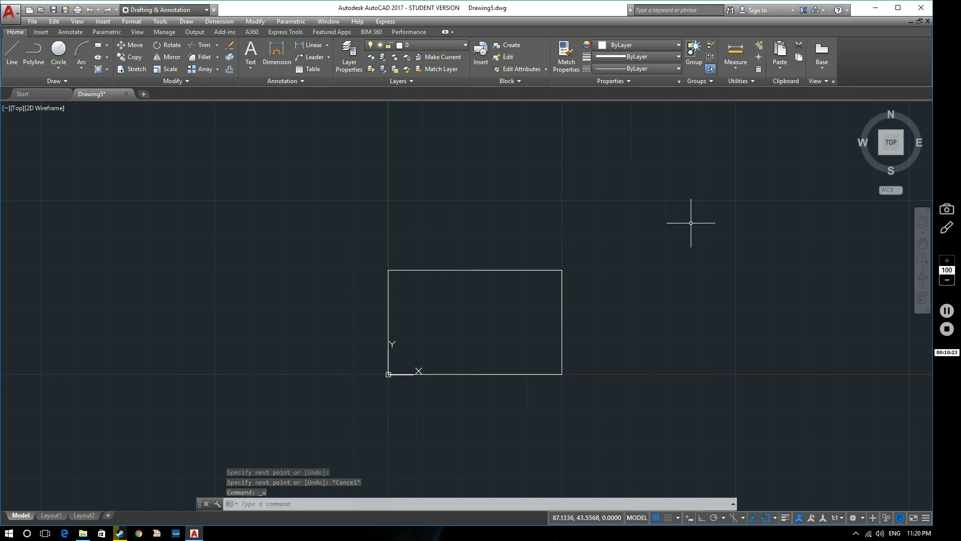
type("LAYFRZ")
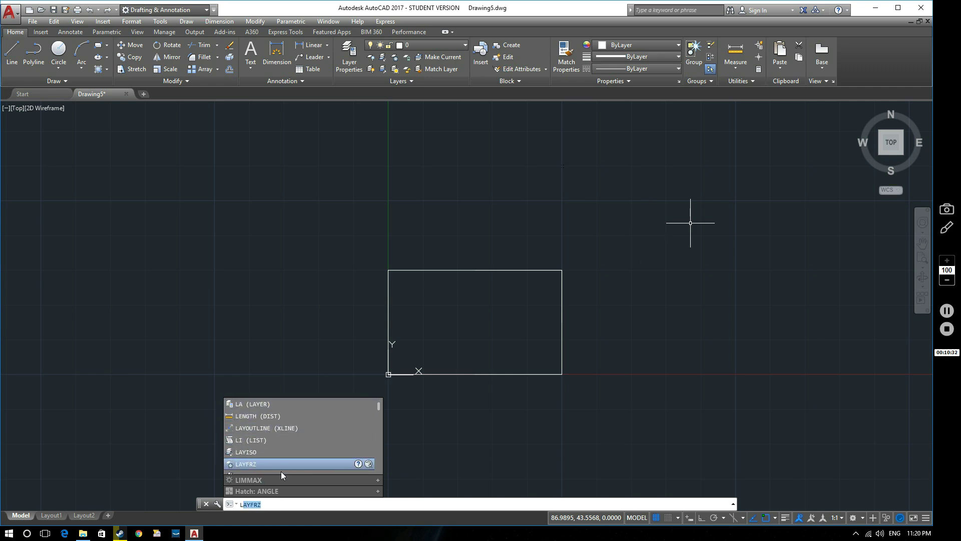
scroll(287, 438, "down", 1)
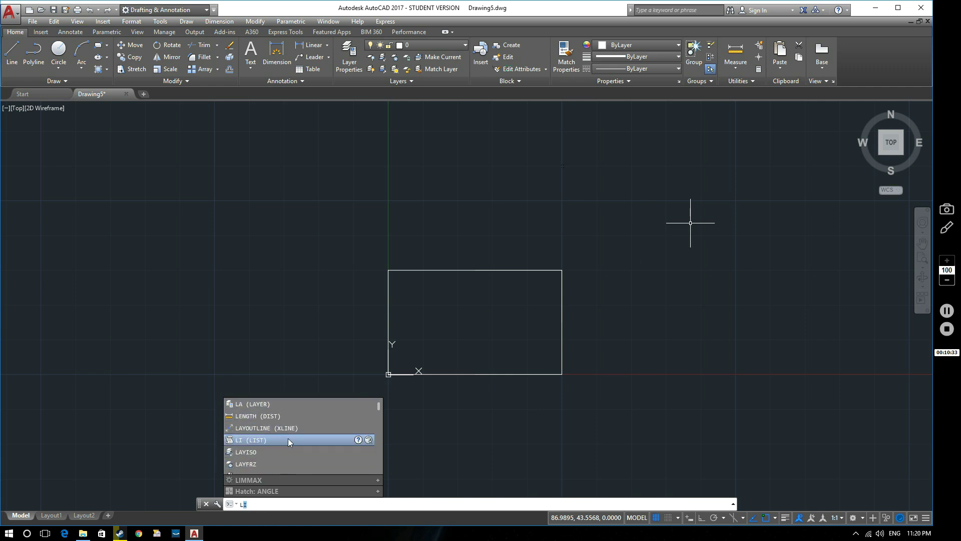
scroll(287, 435, "up", 1)
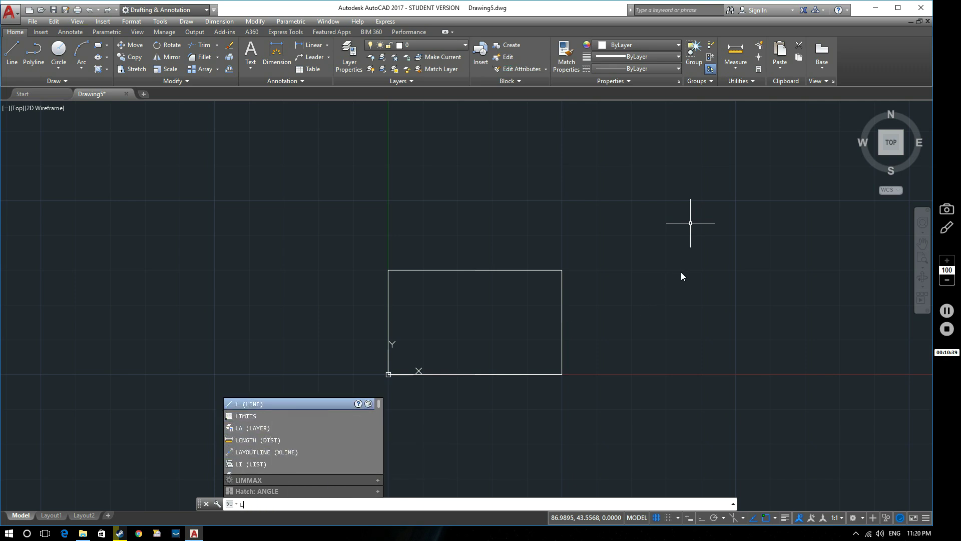
key("ctrl+z")
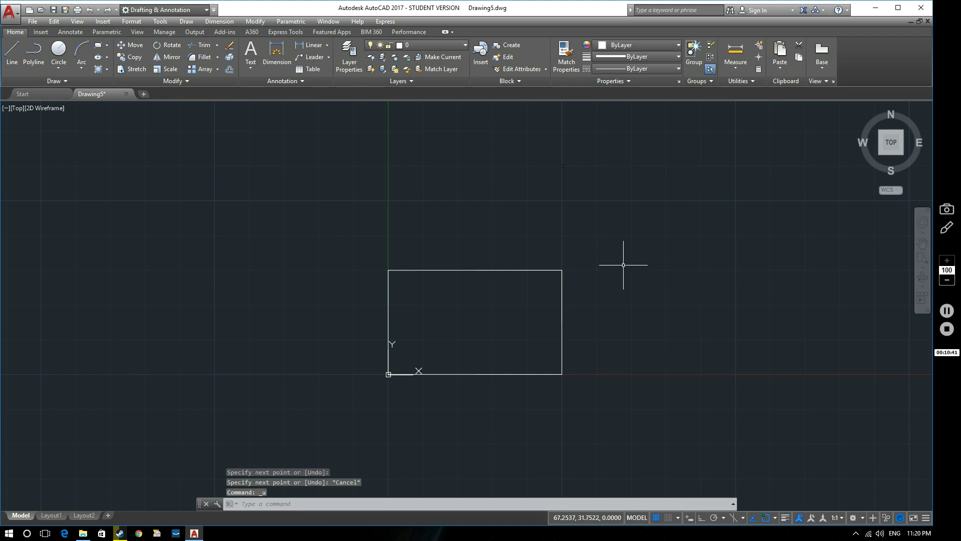
- Pan and zoom out so the rectangle appears smaller and further left
middle_click_drag(689, 232, 620, 246)
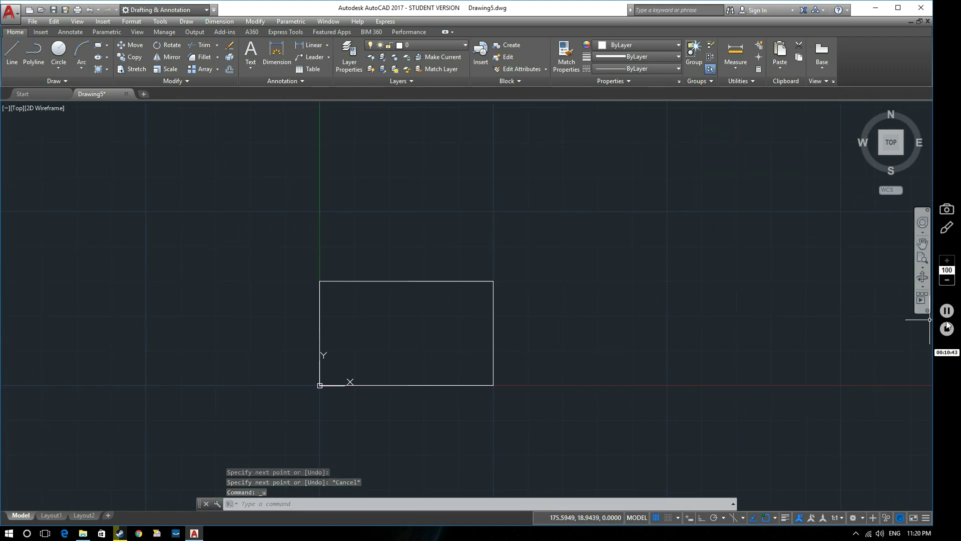
key("ctrl+z")
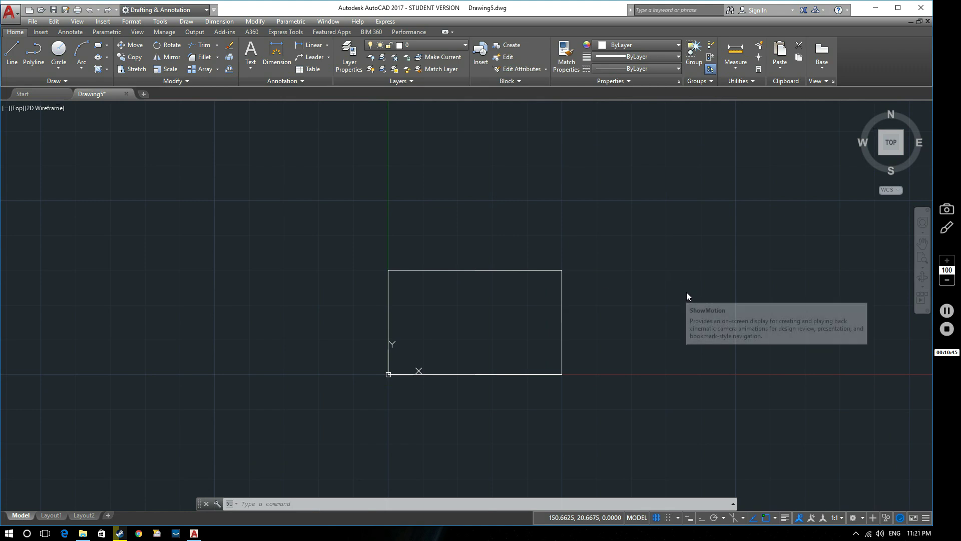
middle_click_drag(688, 293, 537, 317)
scroll(536, 317, "down", 2)
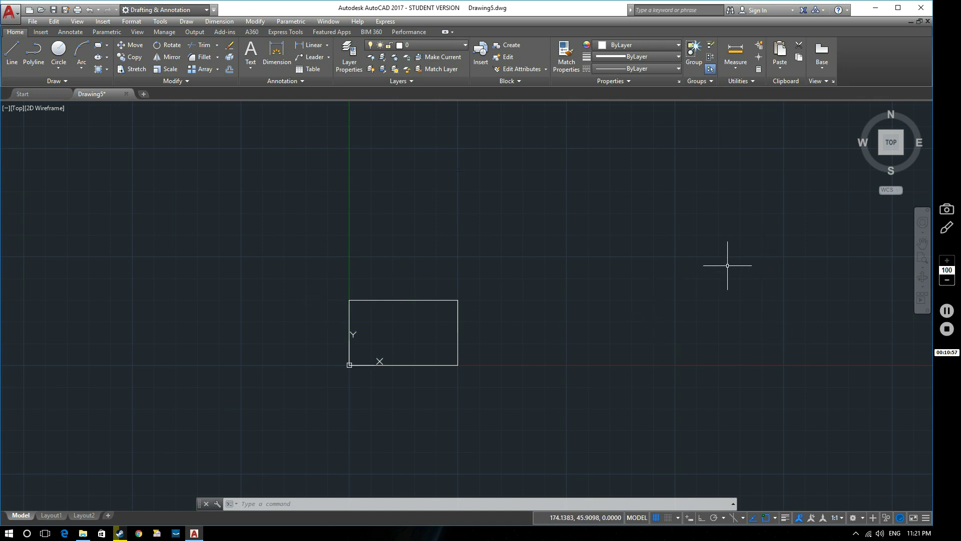
middle_click_drag(729, 264, 686, 255)
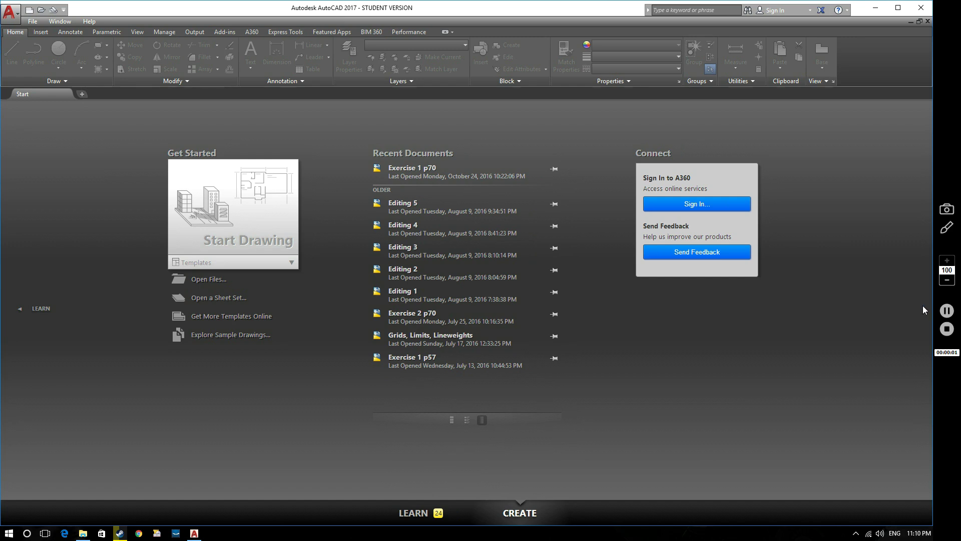